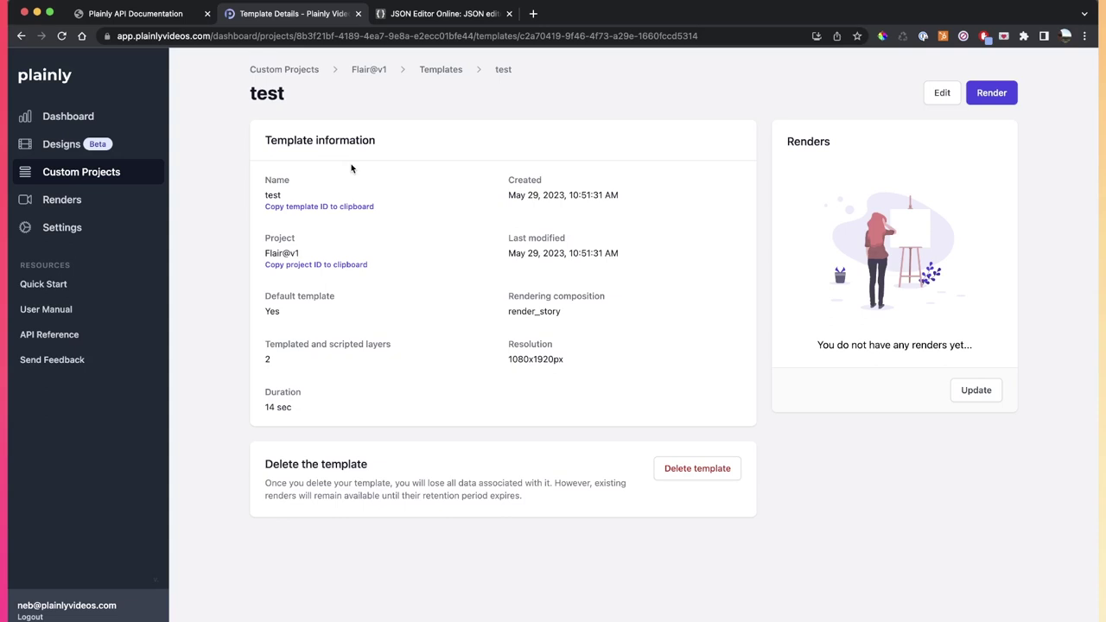
Step: Browse the designs gallery and the Corporate design's render form, then return to the test template
{"action": "left_click", "coordinate": [119, 146], "text": "super"}
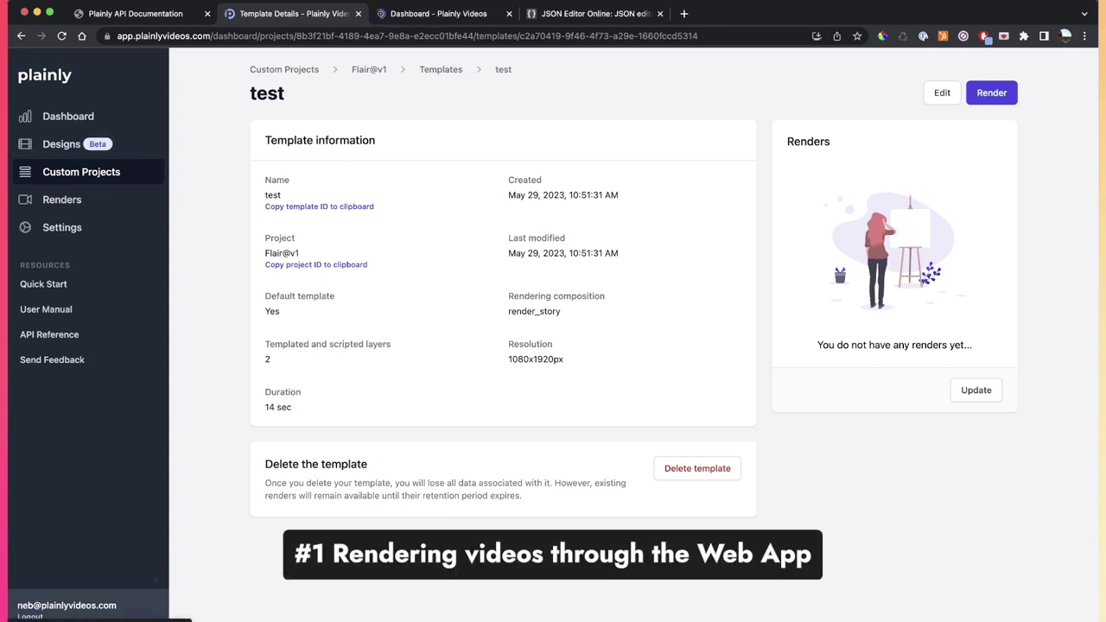
{"action": "left_click", "coordinate": [440, 22]}
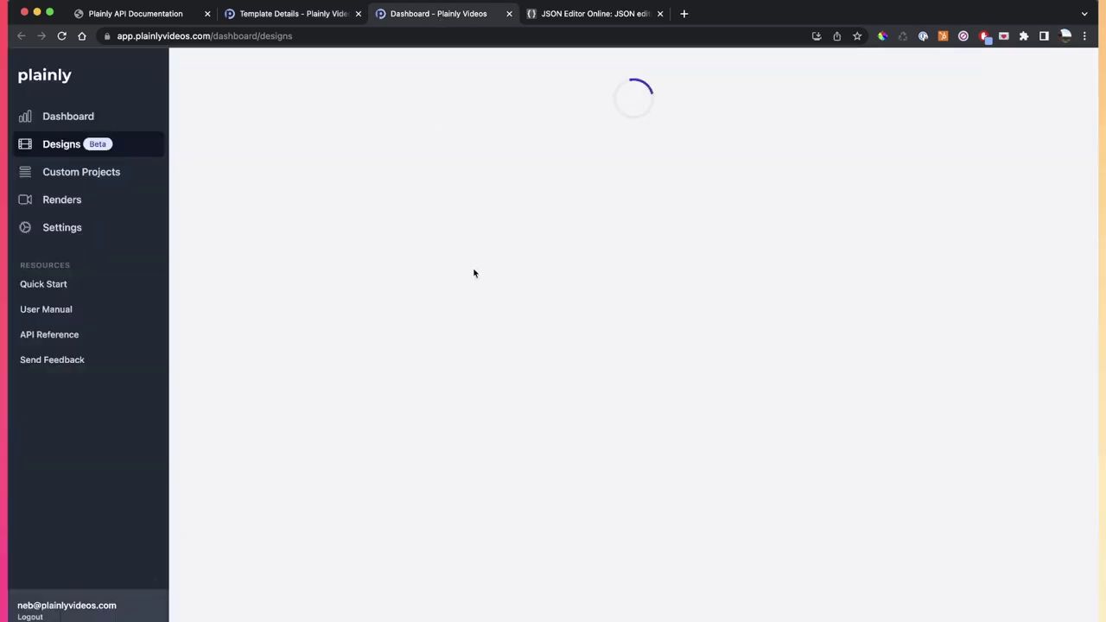
{"action": "mouse_move", "coordinate": [471, 285]}
{"action": "left_click", "coordinate": [494, 337]}
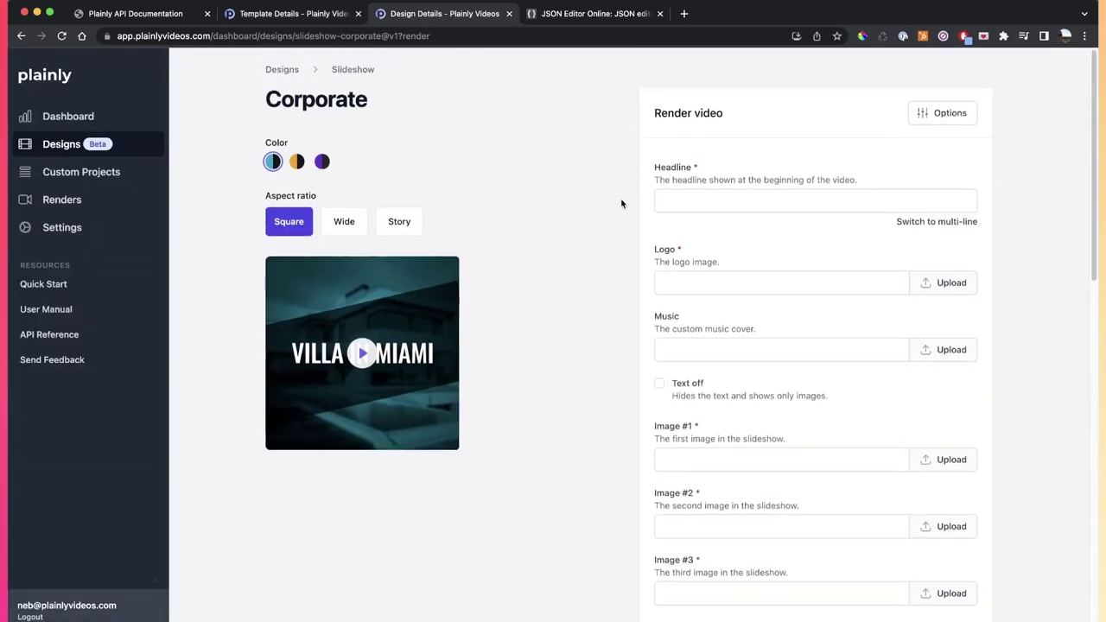
{"action": "left_click", "coordinate": [286, 13]}
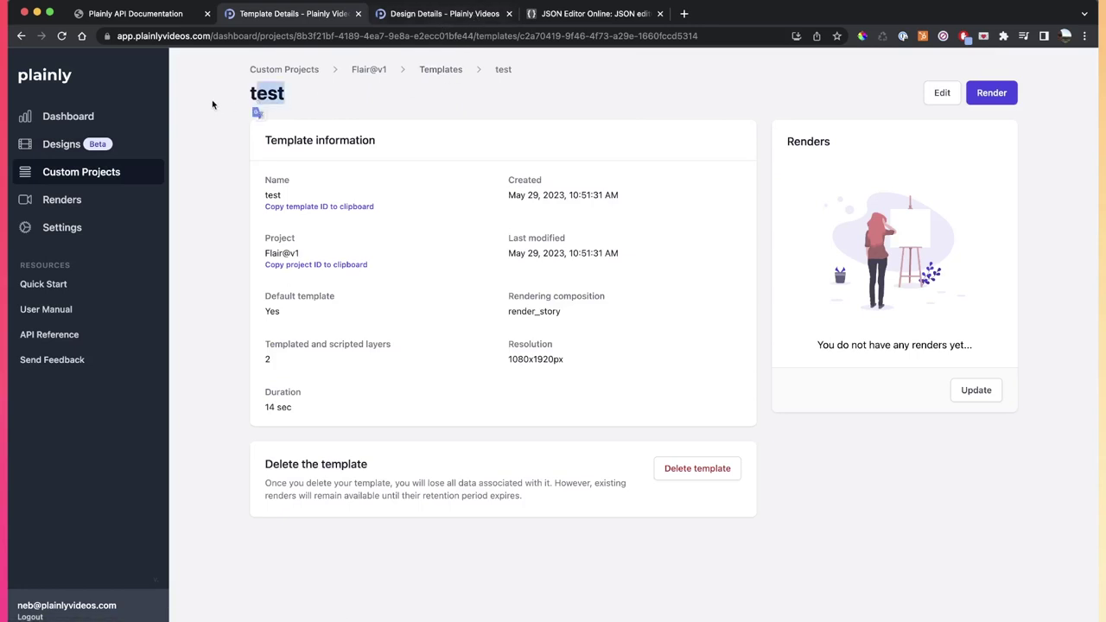
Step: Submit the test template's web render form to queue a video
{"action": "left_click", "coordinate": [990, 95]}
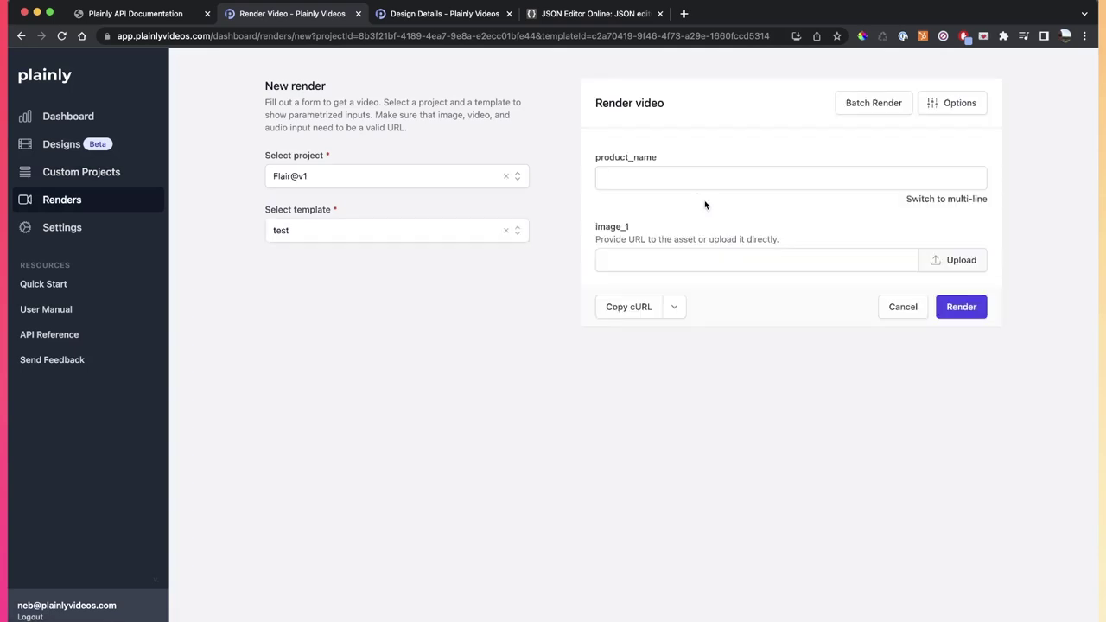
{"action": "left_click", "coordinate": [690, 180]}
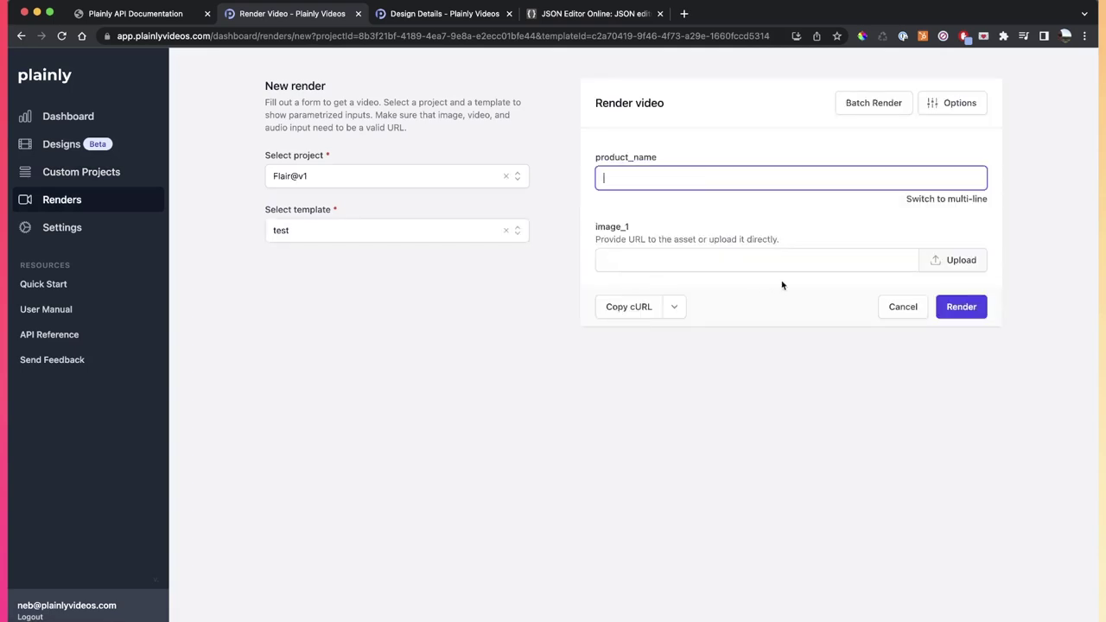
{"action": "left_click", "coordinate": [964, 313]}
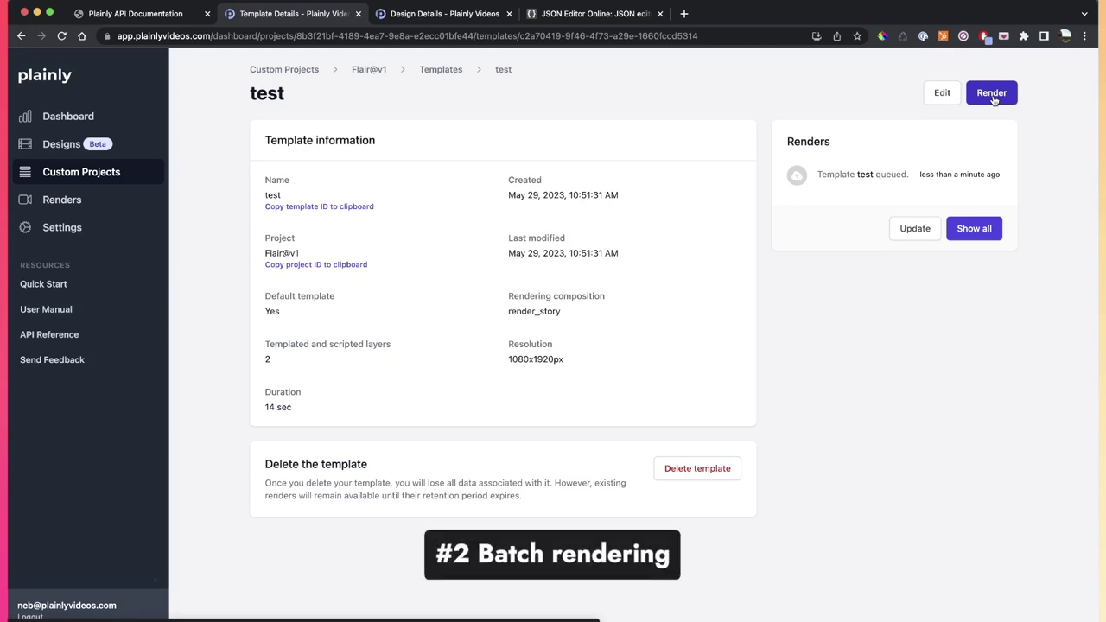
Step: Switch the test template's render to Batch Render and upload demo csv.csv from the Desktop
{"action": "left_click", "coordinate": [992, 93]}
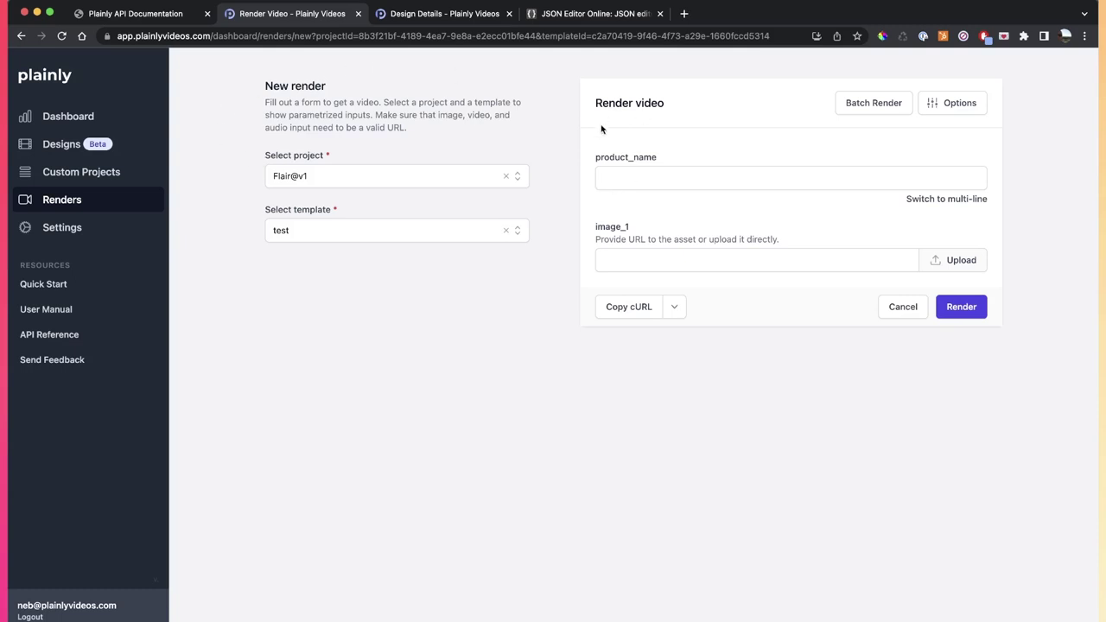
{"action": "left_click", "coordinate": [837, 109]}
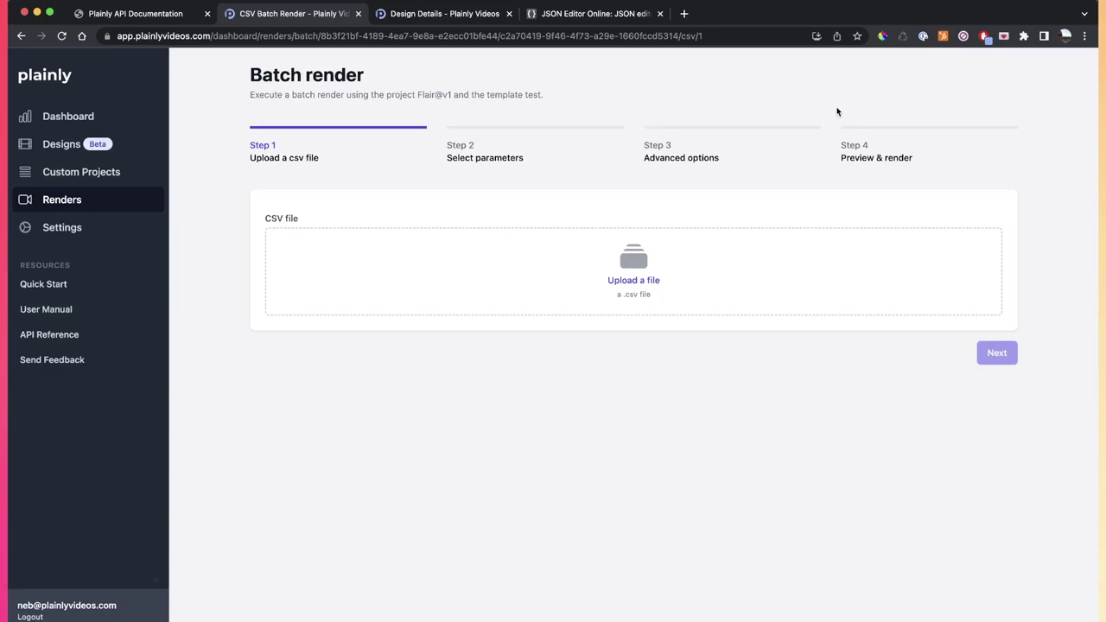
{"action": "left_click", "coordinate": [645, 281]}
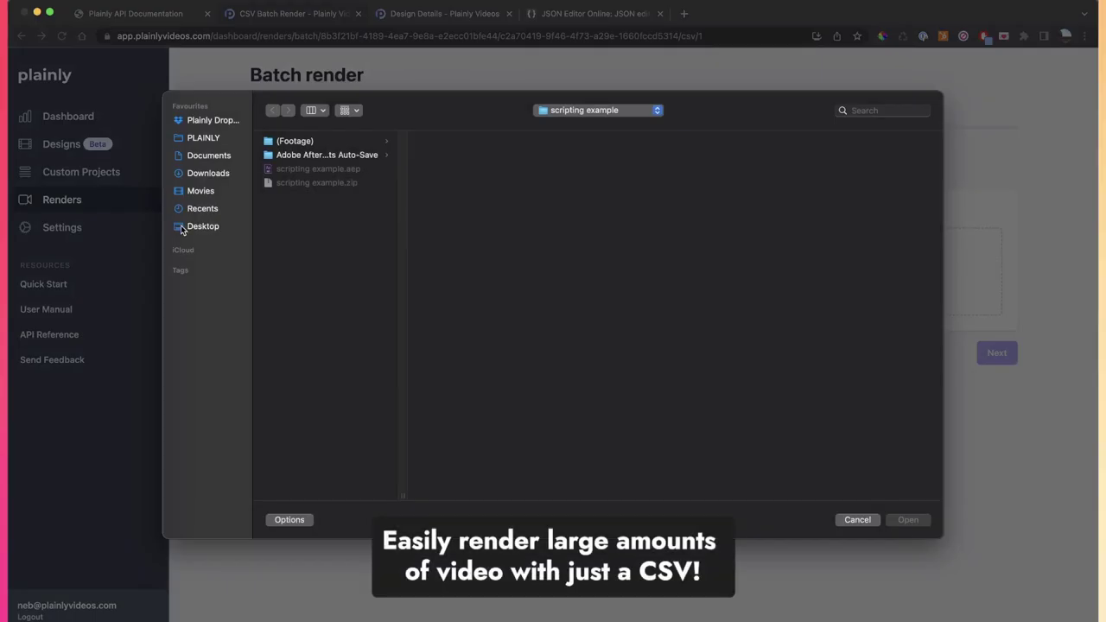
{"action": "left_click", "coordinate": [202, 226]}
{"action": "double_click", "coordinate": [296, 139]}
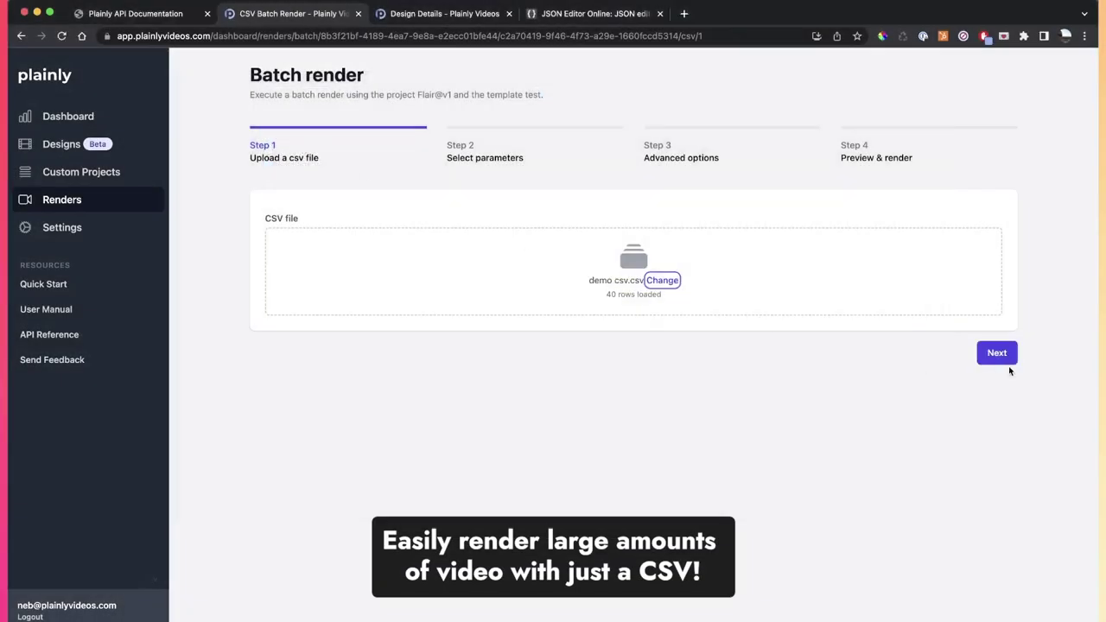
Step: Advance to Select parameters and review the product_name parameter row
{"action": "left_click", "coordinate": [997, 354]}
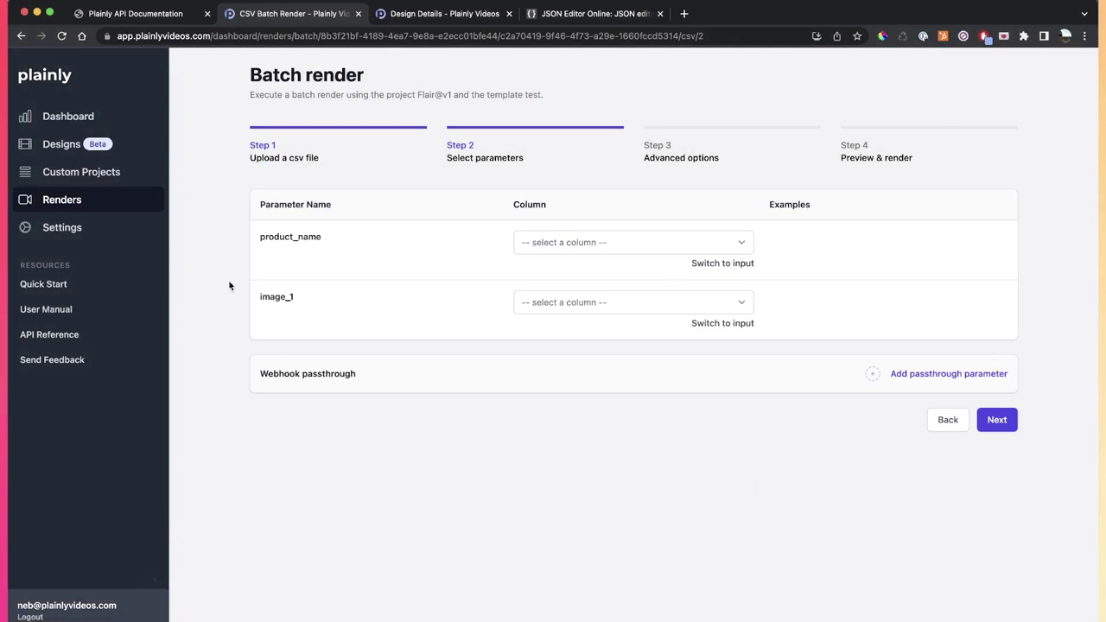
{"action": "left_click_drag", "start_coordinate": [333, 241], "coordinate": [259, 239]}
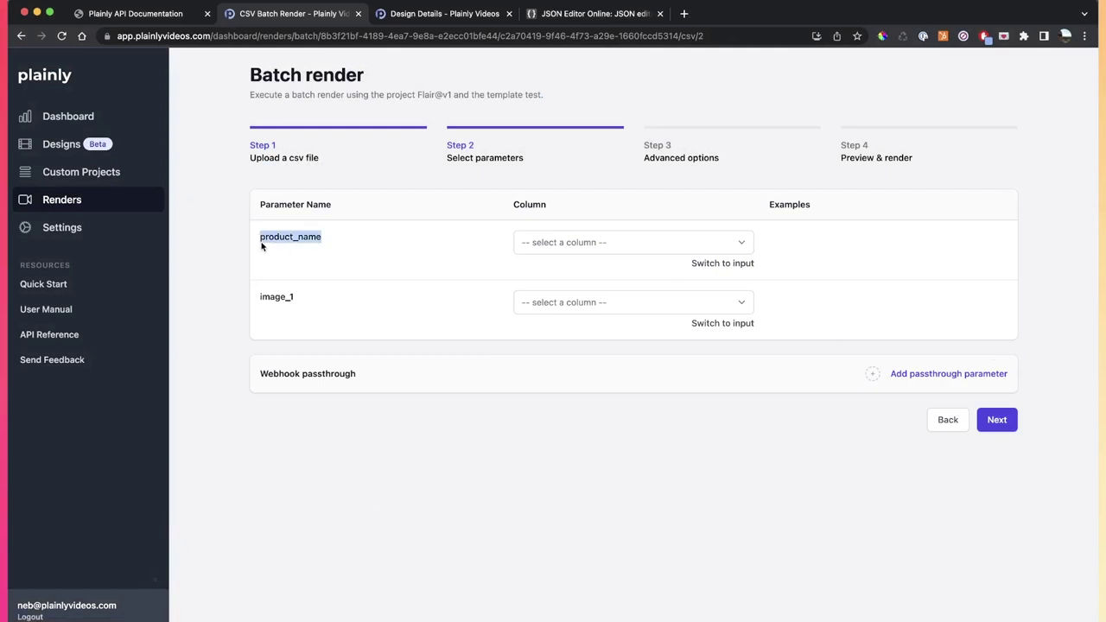
{"action": "left_click_drag", "start_coordinate": [331, 244], "coordinate": [260, 202]}
{"action": "left_click", "coordinate": [269, 312]}
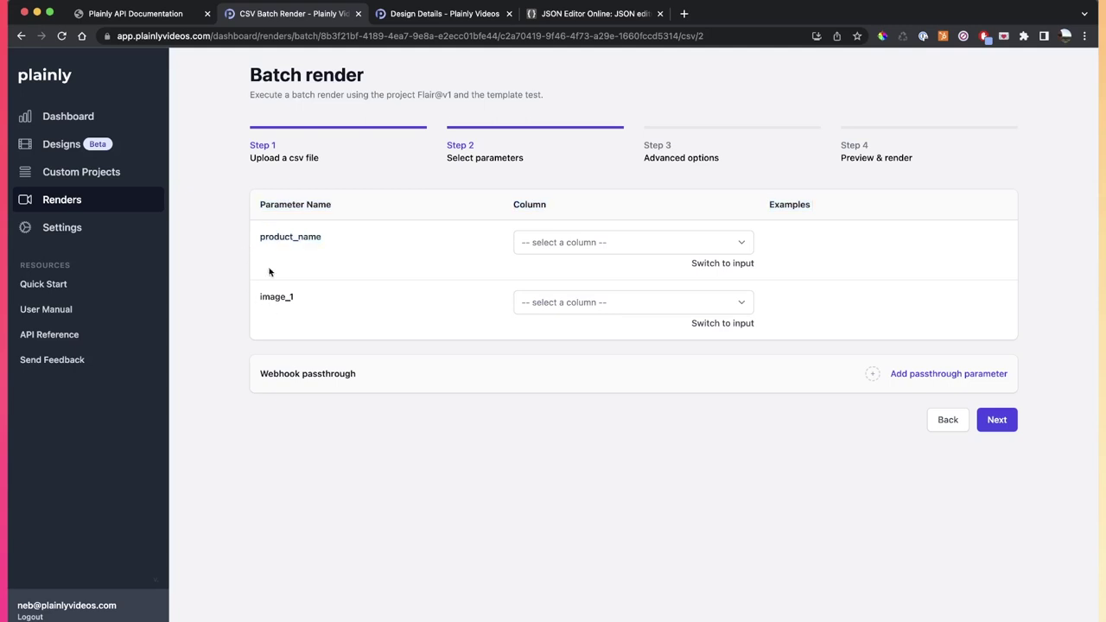
Step: Map product_name to the heading column and image_1 to img1, then go to advanced options
{"action": "left_click", "coordinate": [545, 240]}
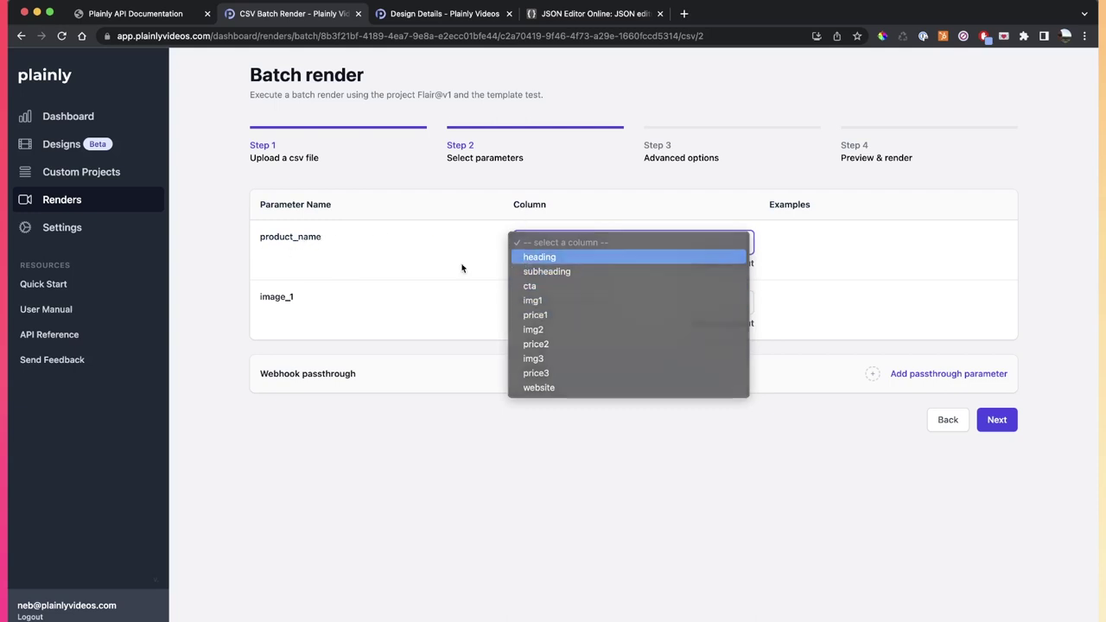
{"action": "left_click", "coordinate": [518, 257]}
{"action": "left_click", "coordinate": [581, 302]}
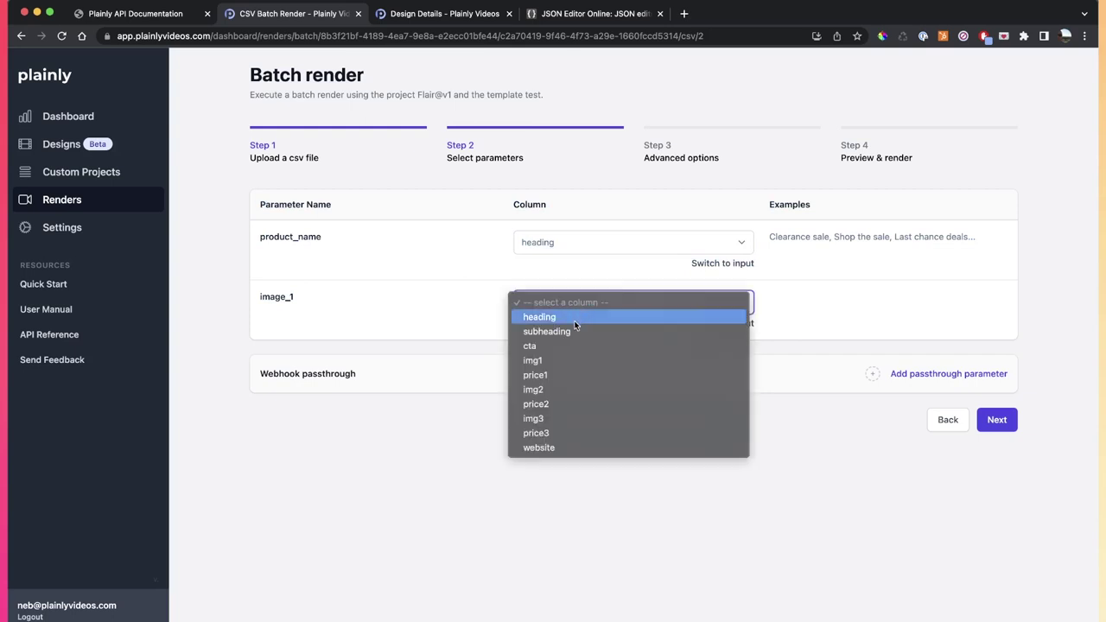
{"action": "left_click", "coordinate": [574, 359]}
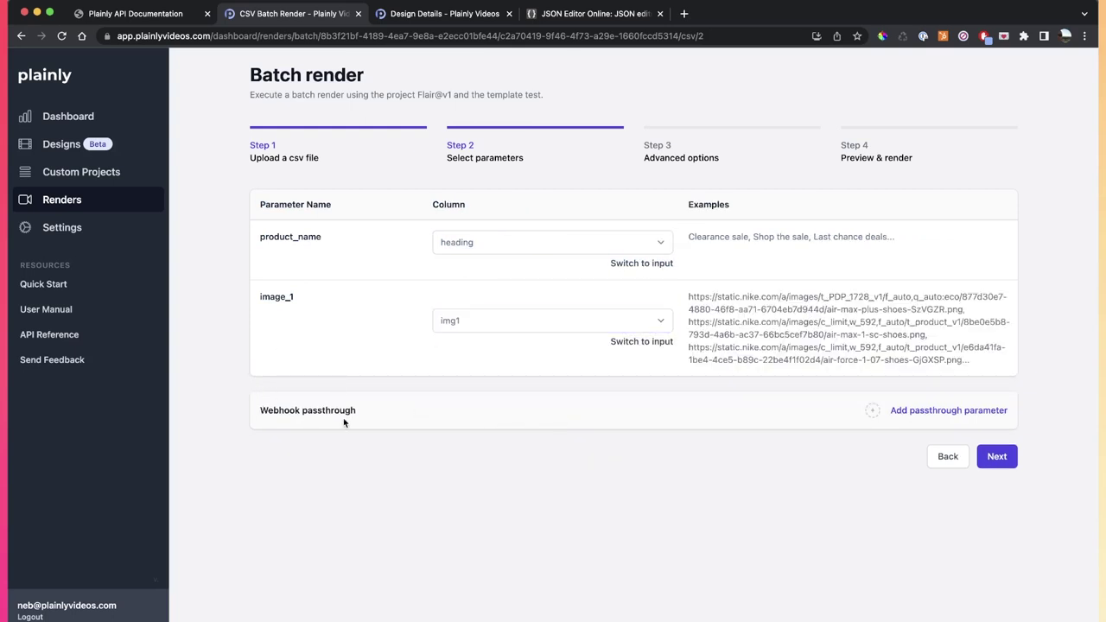
{"action": "left_click", "coordinate": [986, 460]}
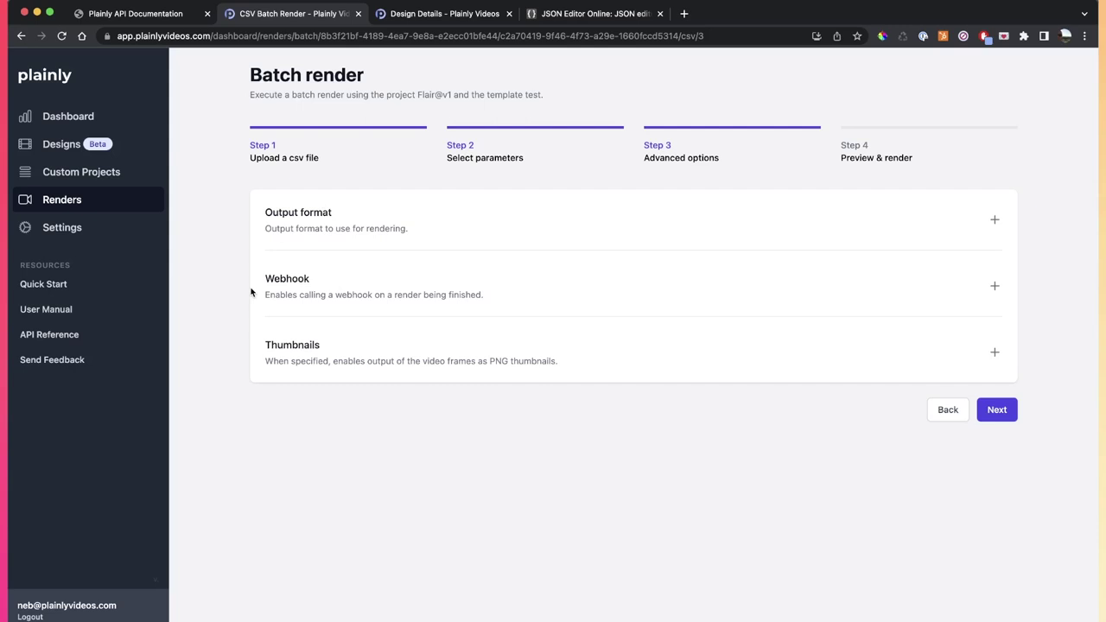
Step: Skip past the Thumbnails advanced option and render all 40 rows from the preview table
{"action": "left_click_drag", "start_coordinate": [333, 350], "coordinate": [254, 347]}
{"action": "left_click", "coordinate": [418, 493]}
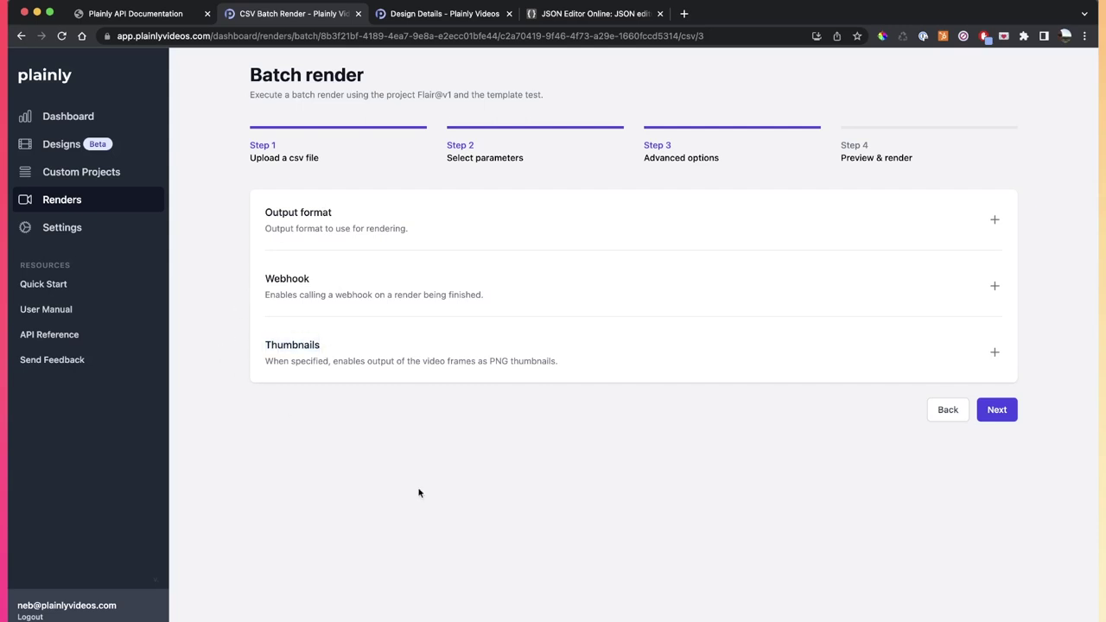
{"action": "left_click", "coordinate": [997, 413]}
{"action": "scroll", "coordinate": [997, 419], "scroll_direction": "down", "scroll_amount": 10}
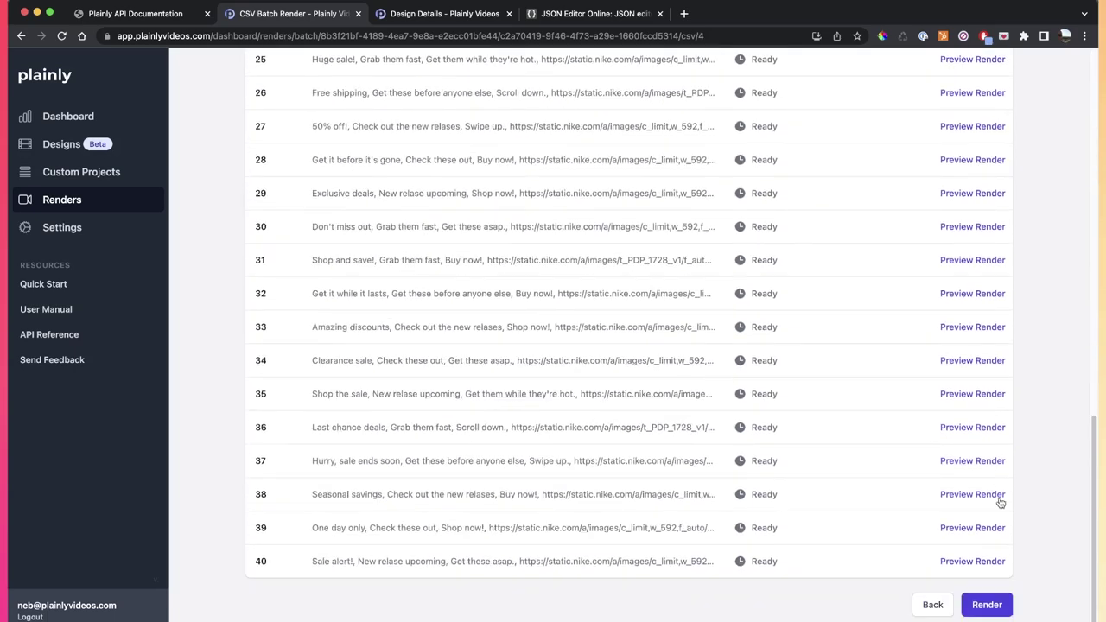
{"action": "left_click", "coordinate": [988, 604]}
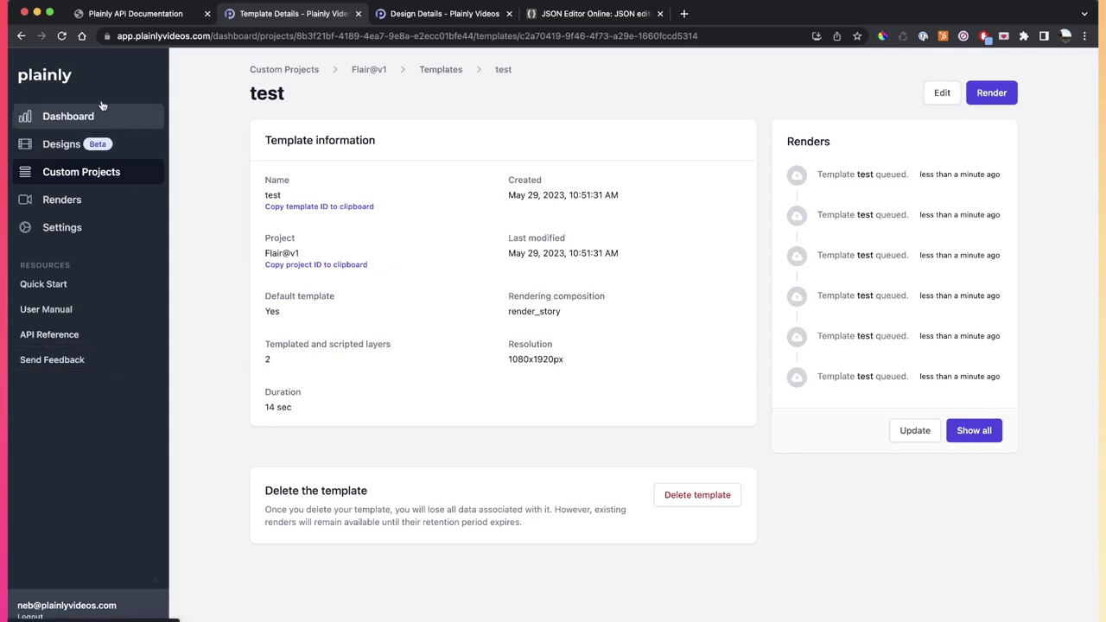
Step: Look up the New Render endpoint under Renders in the API documentation
{"action": "left_click", "coordinate": [129, 19]}
{"action": "left_click_drag", "start_coordinate": [183, 89], "coordinate": [433, 86]}
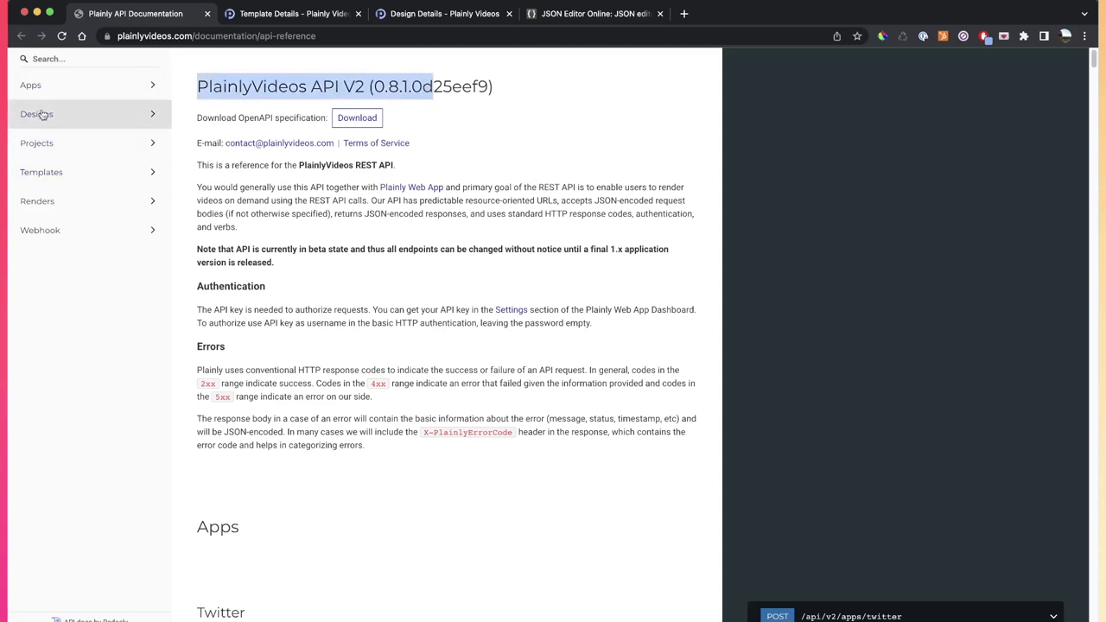
{"action": "left_click", "coordinate": [57, 204]}
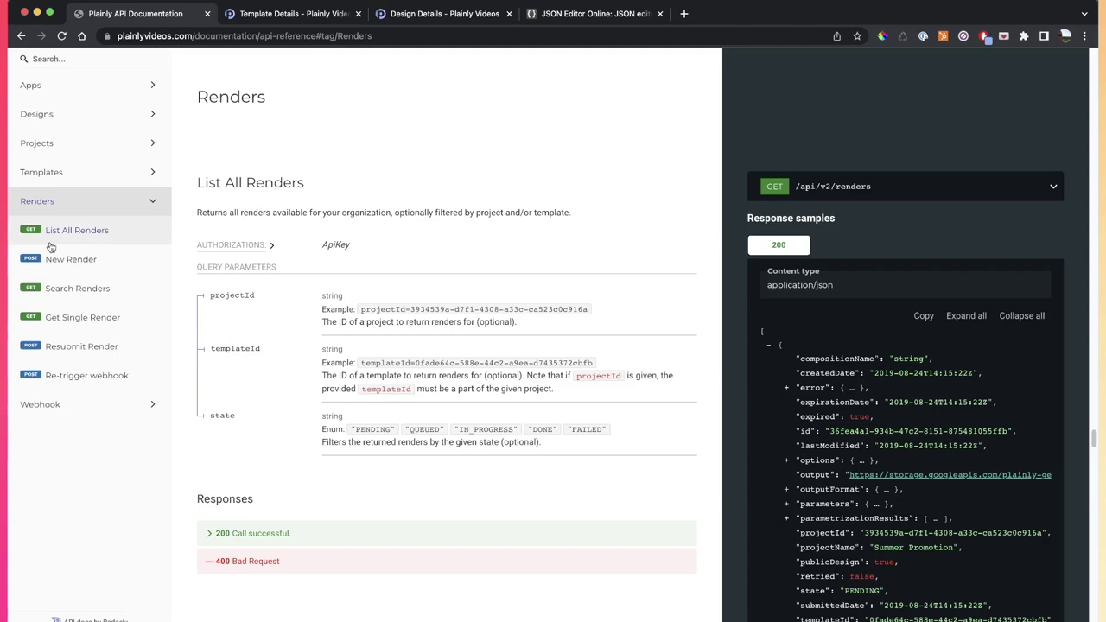
{"action": "left_click", "coordinate": [59, 261]}
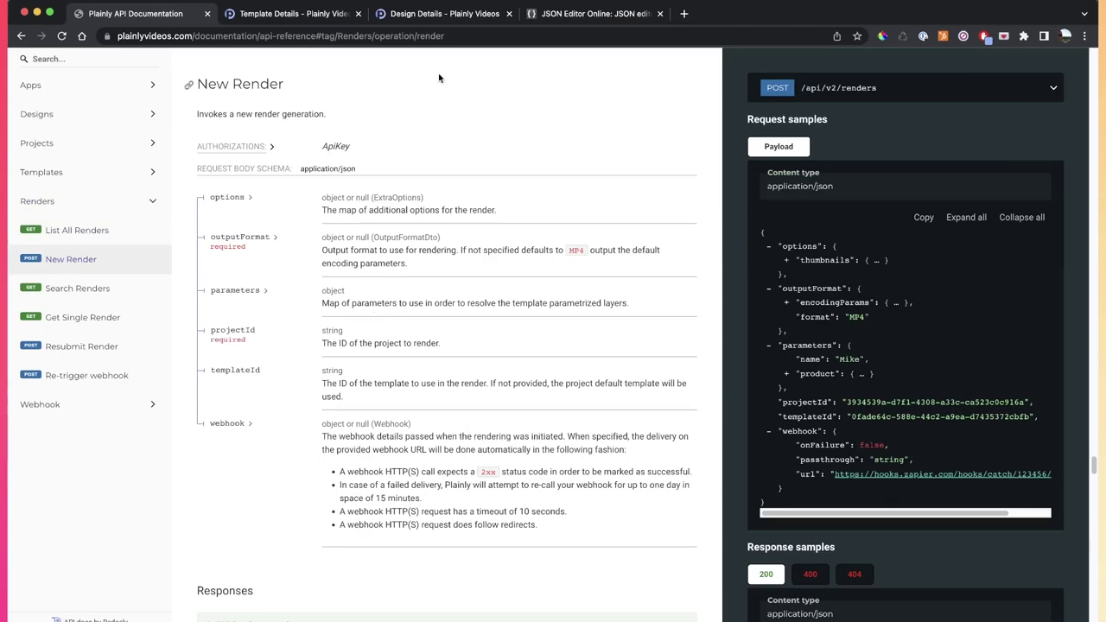
Step: Copy the test template's render request as a cURL command and bring up JSON Editor Online
{"action": "left_click", "coordinate": [290, 13]}
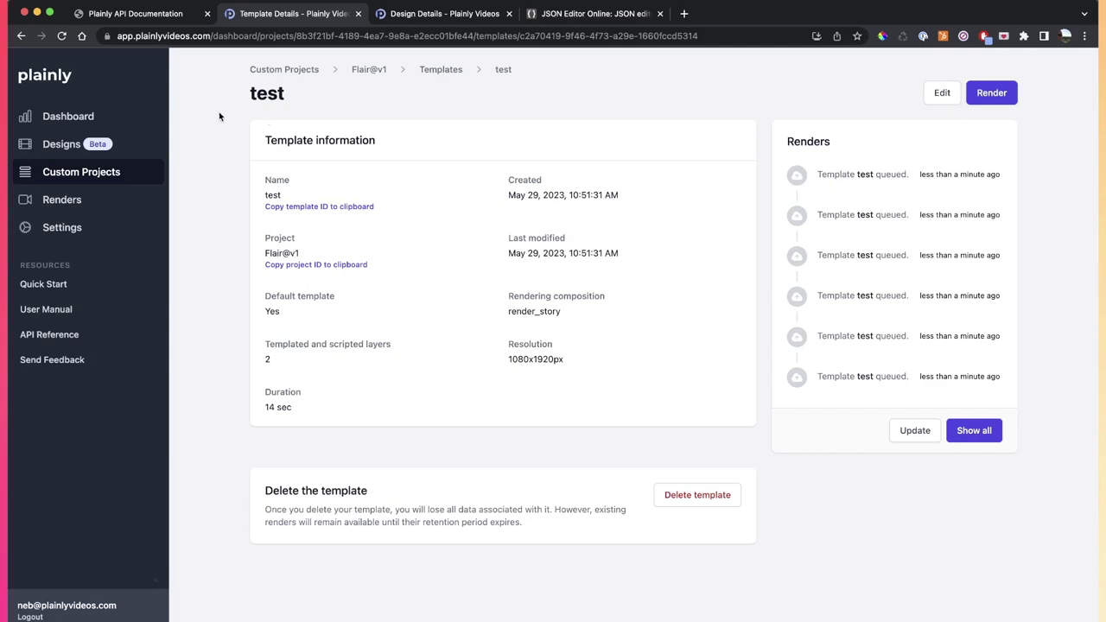
{"action": "left_click", "coordinate": [1005, 93]}
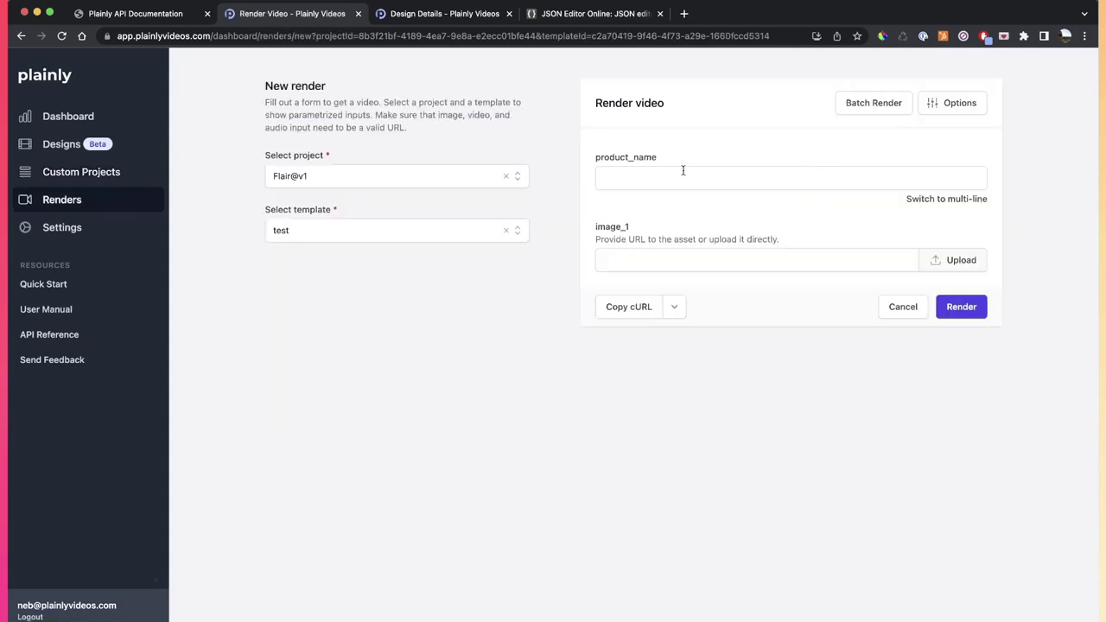
{"action": "left_click", "coordinate": [679, 176]}
{"action": "left_click", "coordinate": [621, 309]}
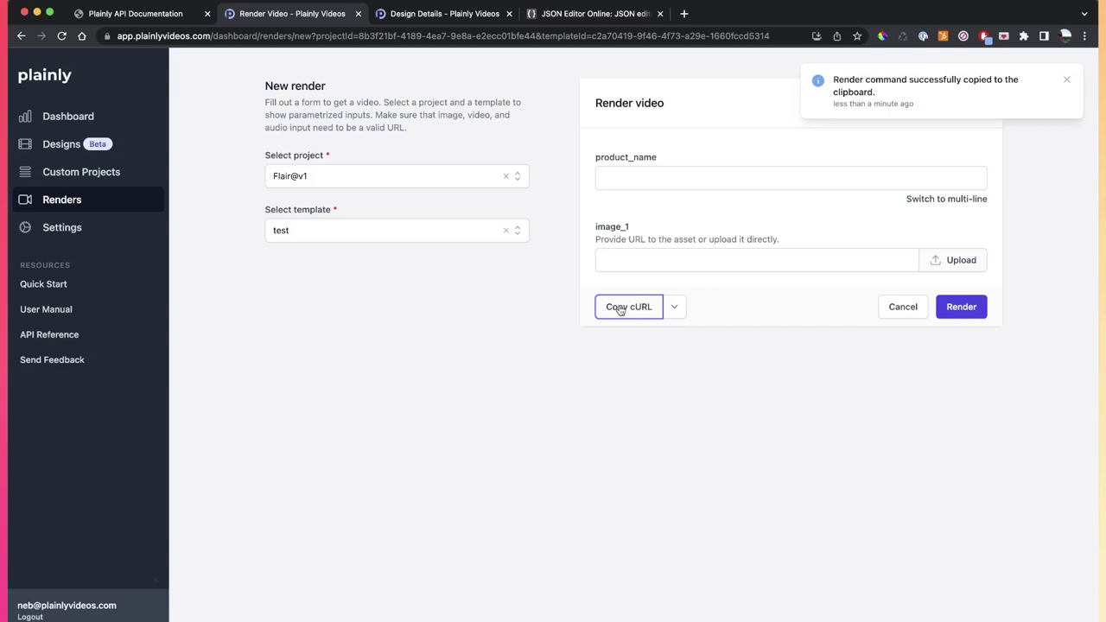
{"action": "left_click", "coordinate": [562, 16]}
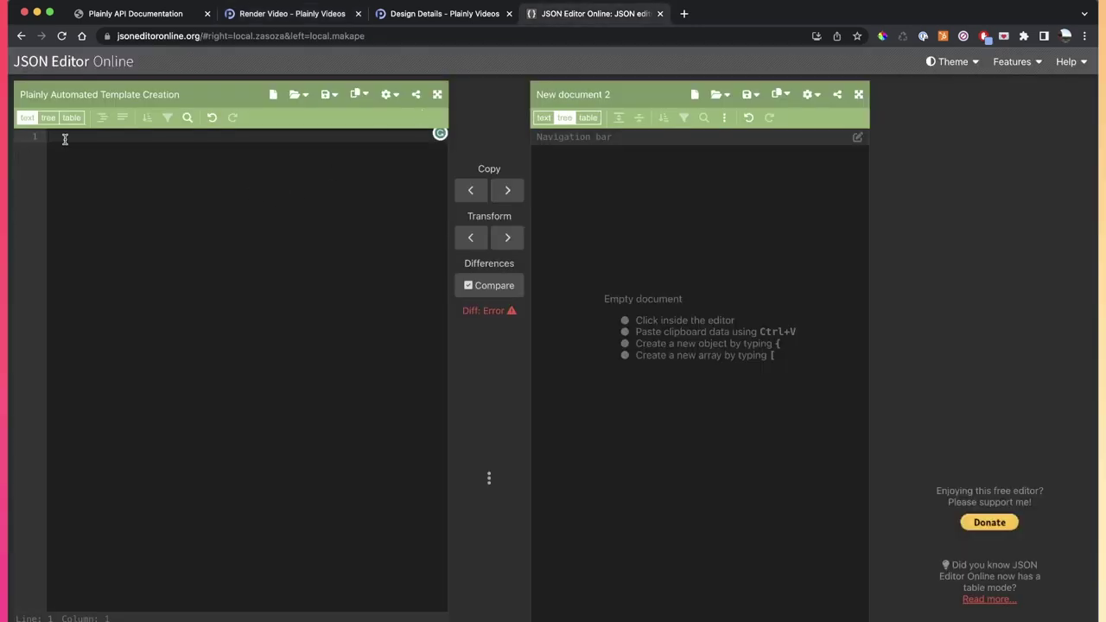
Step: Paste the cURL into JSON Editor Online and inspect its API key and empty parameters
{"action": "key", "text": "super+v"}
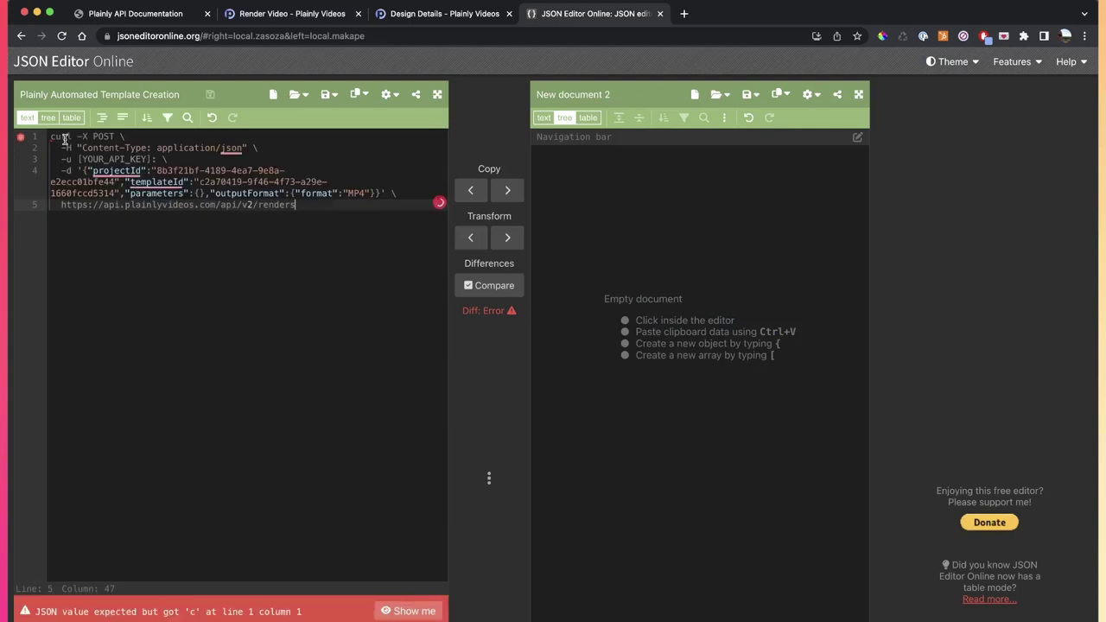
{"action": "left_click_drag", "start_coordinate": [78, 159], "coordinate": [149, 159]}
{"action": "left_click", "coordinate": [397, 13]}
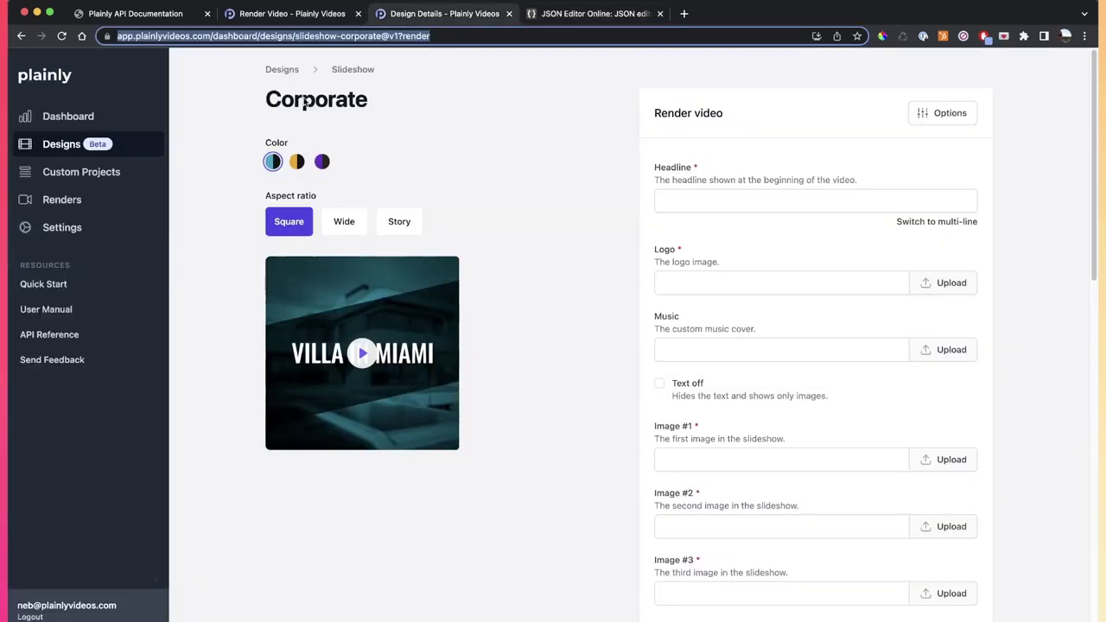
{"action": "left_click", "coordinate": [578, 14]}
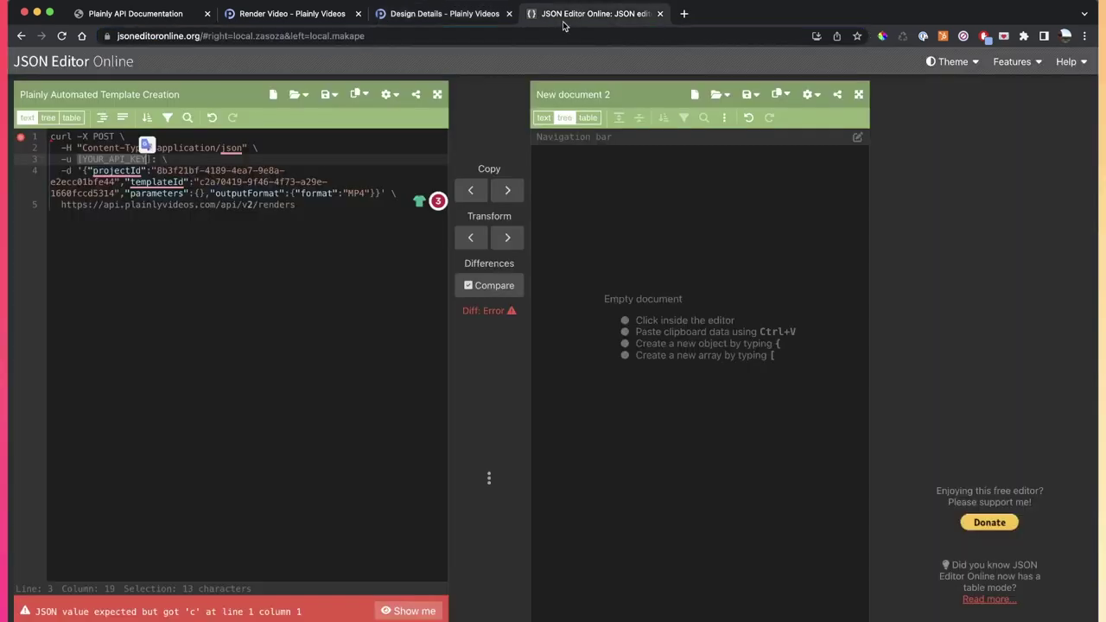
{"action": "left_click", "coordinate": [202, 194]}
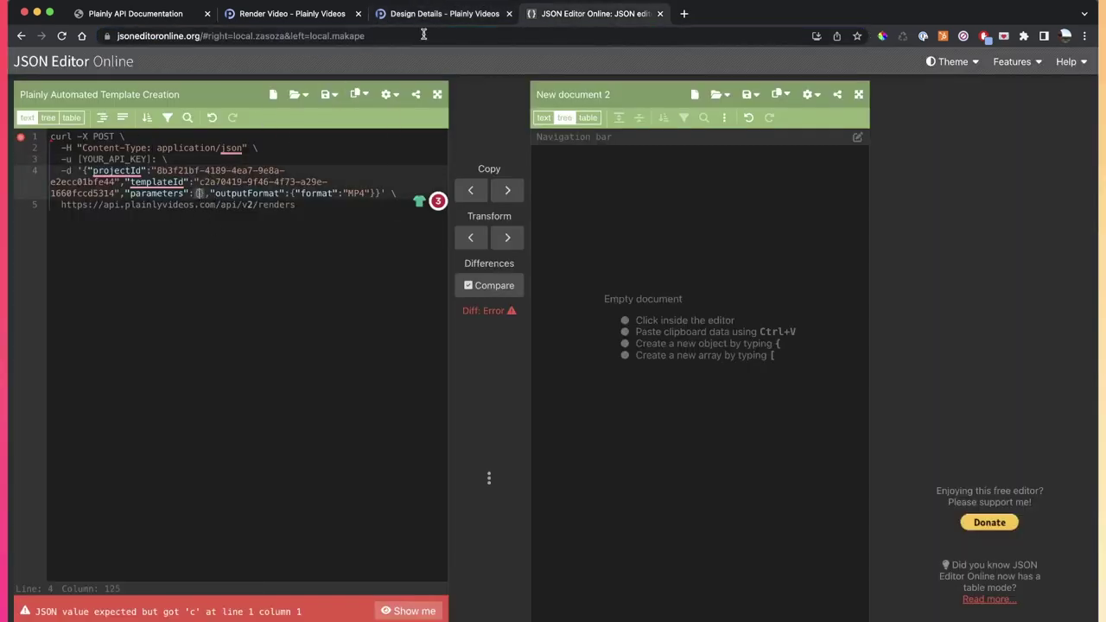
{"action": "left_click", "coordinate": [289, 33]}
Step: Enter 2 in the product_name and image_1 fields and recopy the request as cURL
{"action": "left_click", "coordinate": [293, 15]}
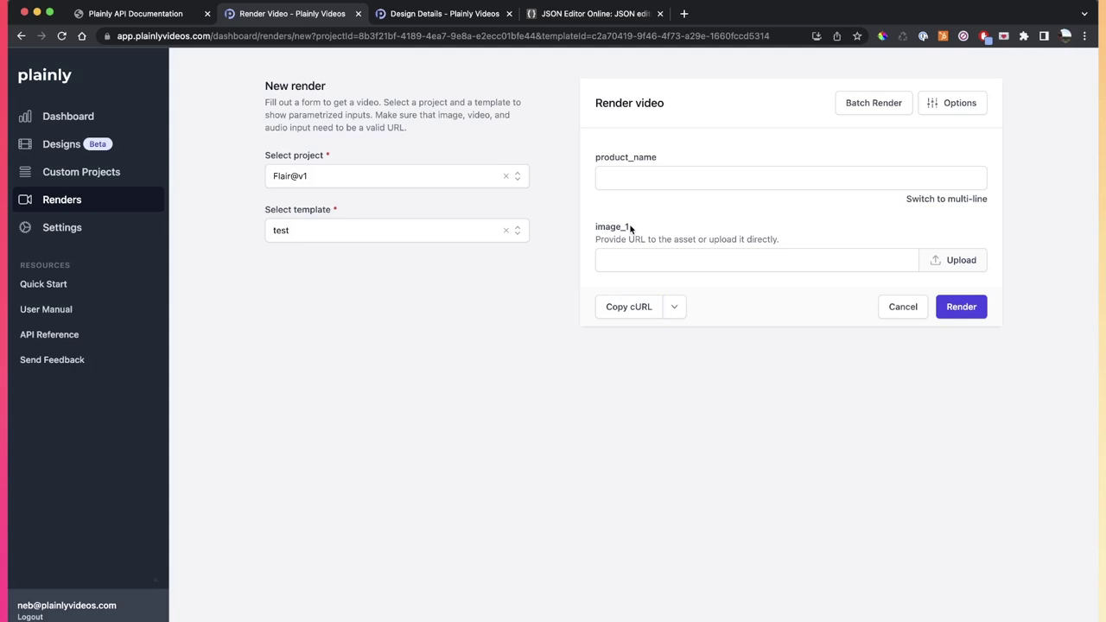
{"action": "left_click_drag", "start_coordinate": [631, 229], "coordinate": [585, 153]}
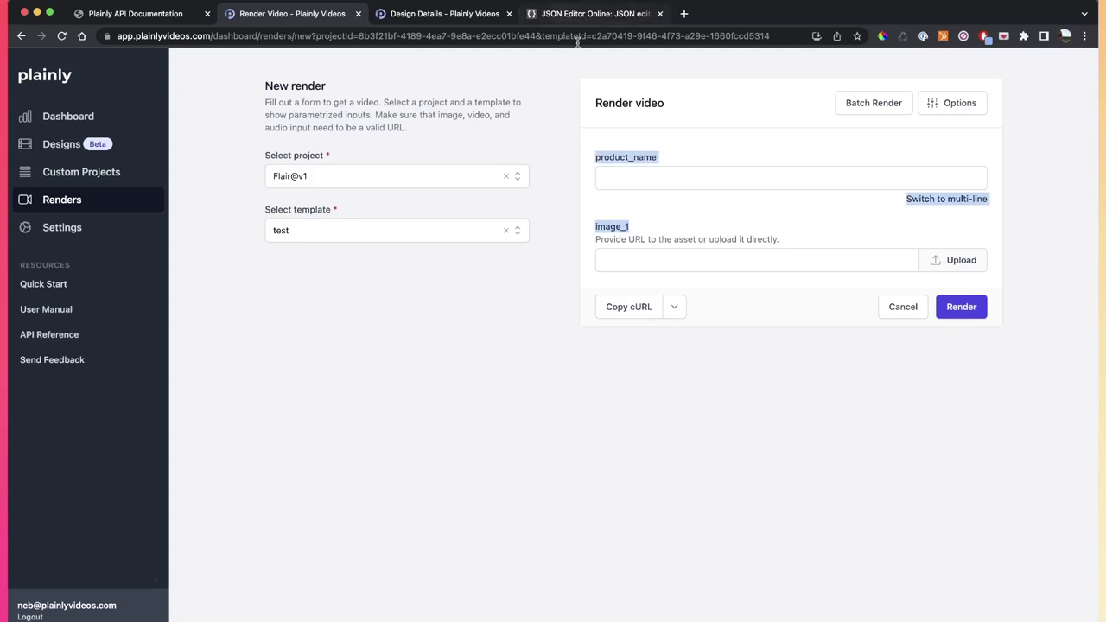
{"action": "left_click", "coordinate": [619, 177]}
{"action": "left_click", "coordinate": [630, 261]}
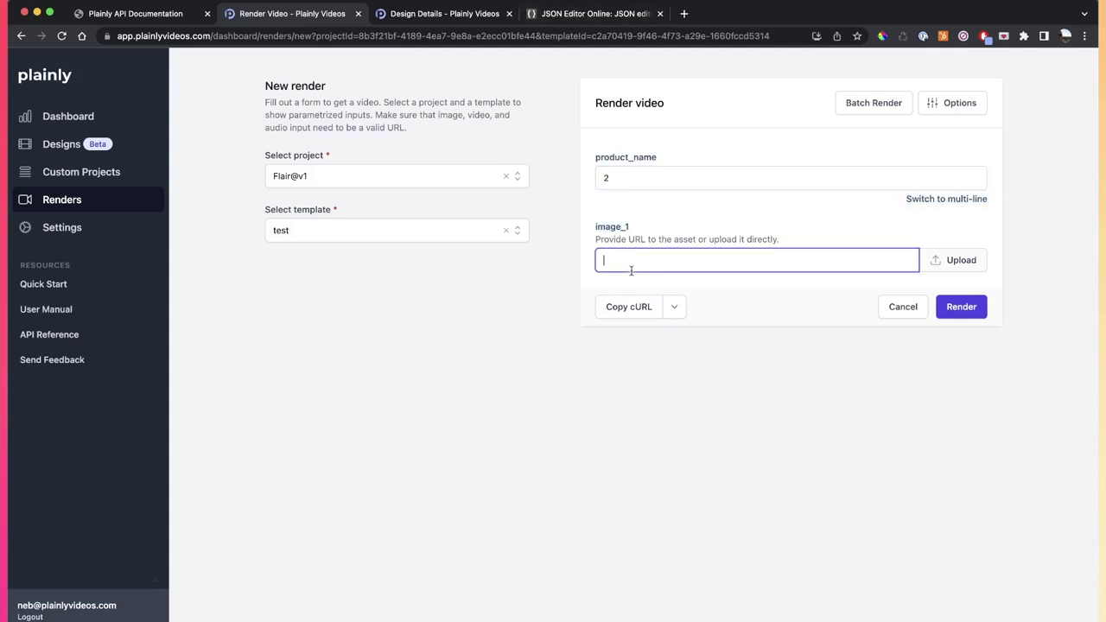
{"action": "type", "text": "2"}
{"action": "left_click", "coordinate": [625, 308]}
Step: Replace the editor's command with the new cURL setting both parameters to 2, then return to the render form
{"action": "left_click", "coordinate": [545, 16]}
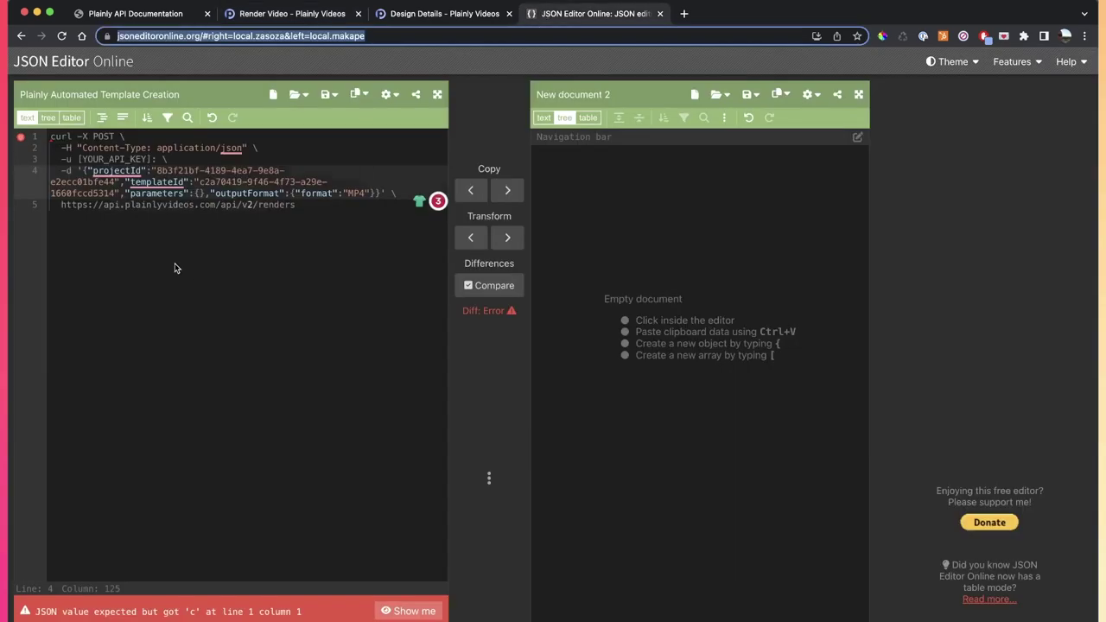
{"action": "key", "text": "ctrl+a"}
{"action": "key", "text": "ctrl+v"}
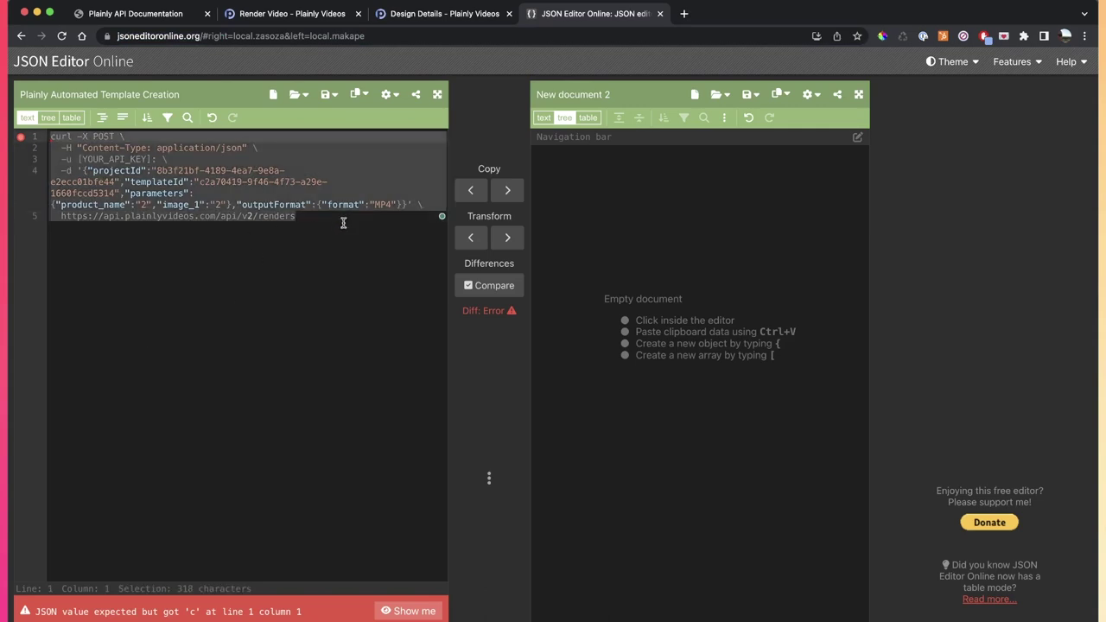
{"action": "left_click_drag", "start_coordinate": [341, 222], "coordinate": [45, 128]}
{"action": "left_click", "coordinate": [397, 13]}
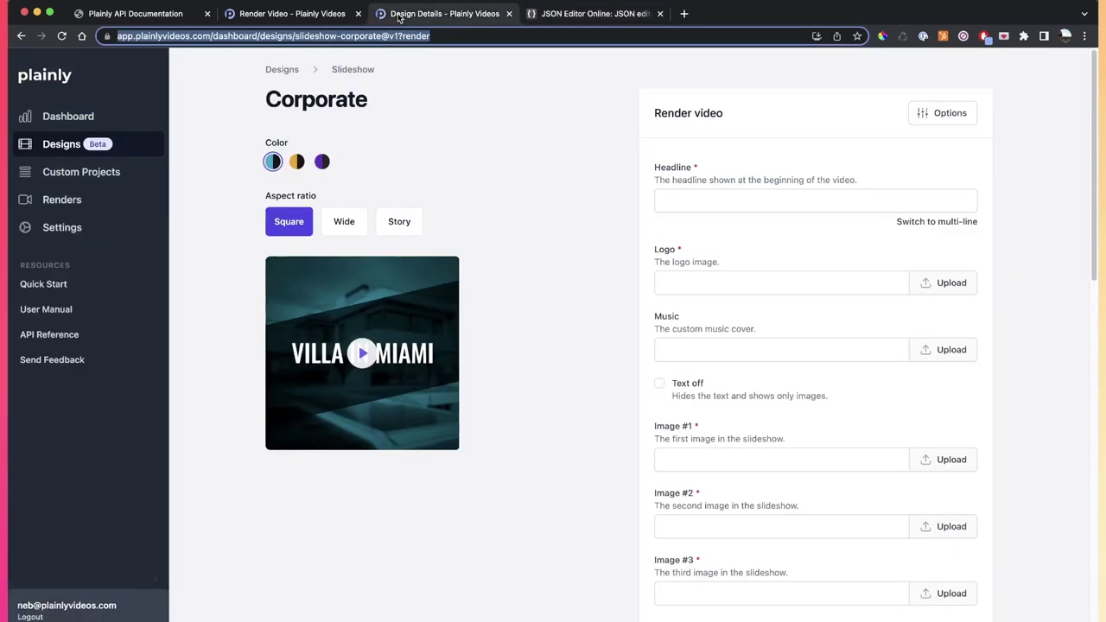
{"action": "left_click", "coordinate": [294, 13]}
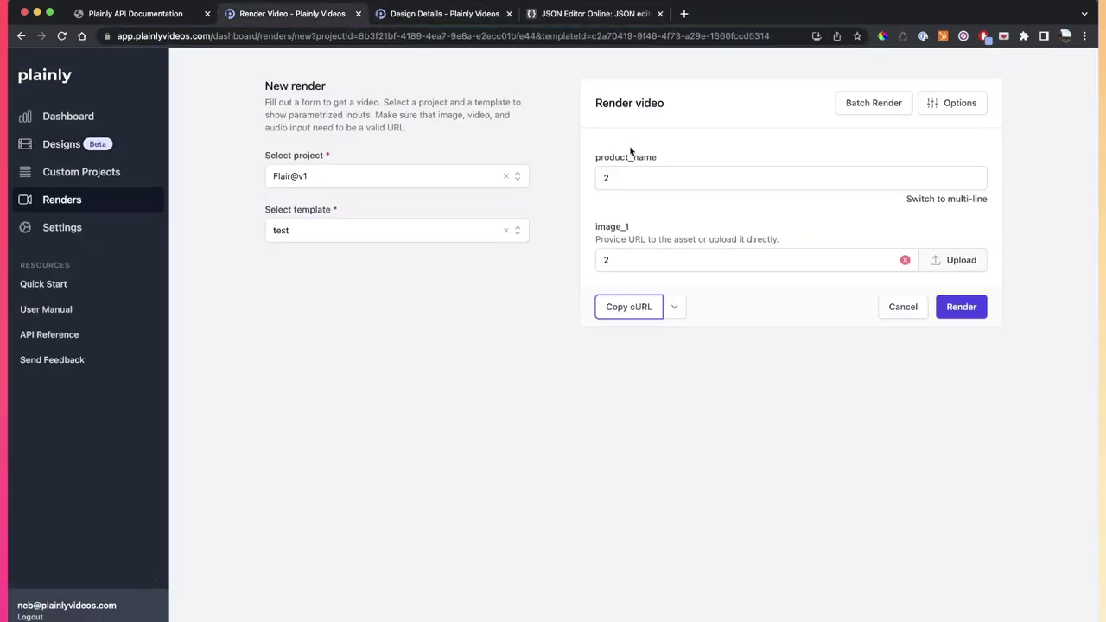